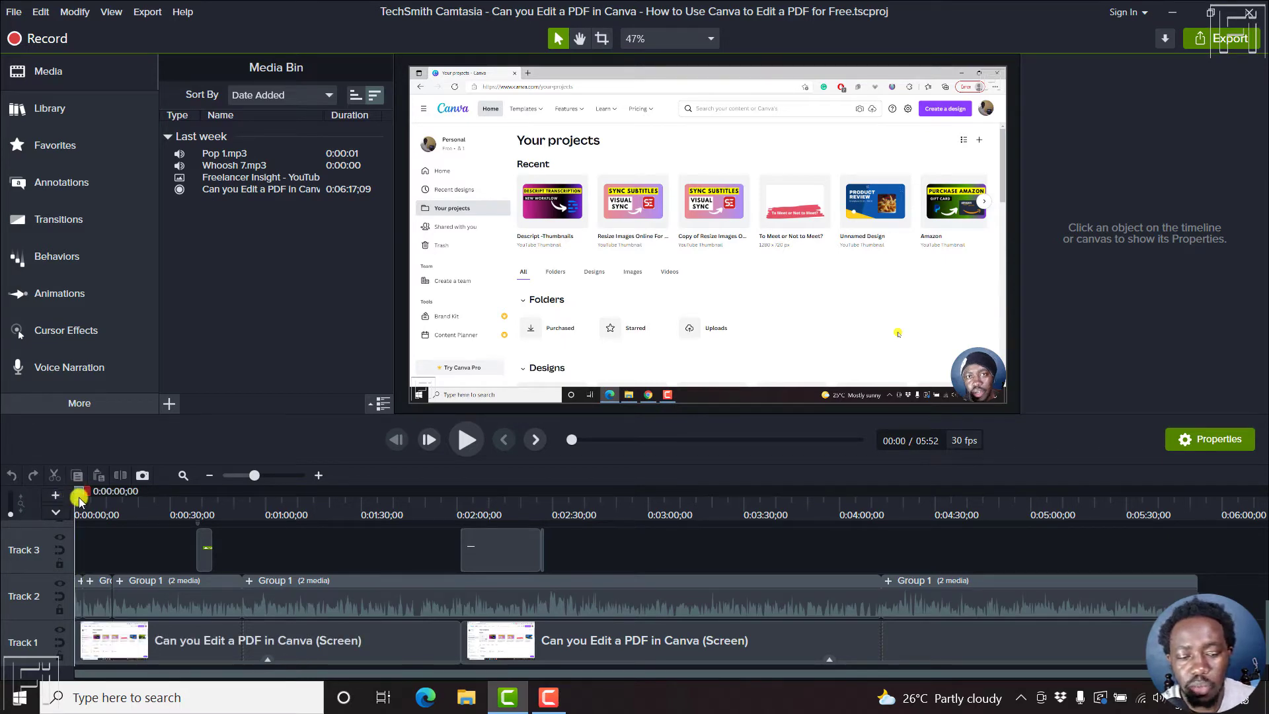
Show the marker track and add a timeline marker named "Introduction" at the very start of the project
drag(73, 497, 45, 504)
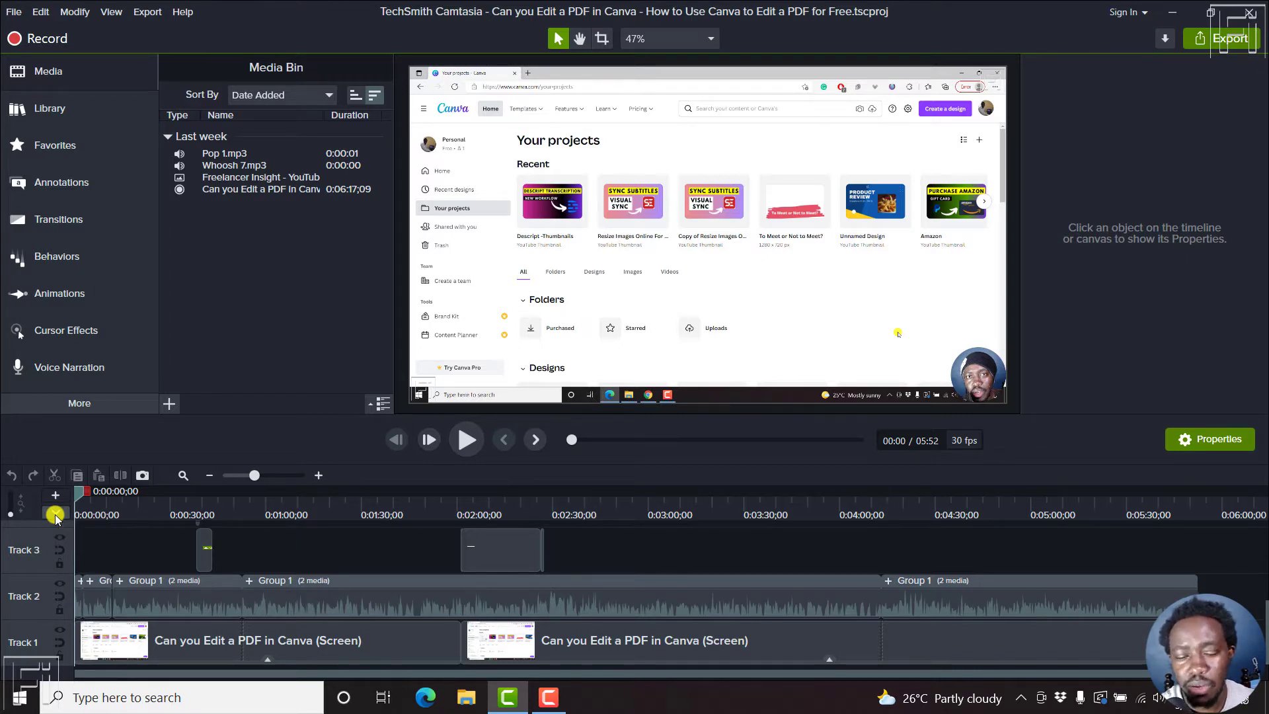
key(ctrl+m)
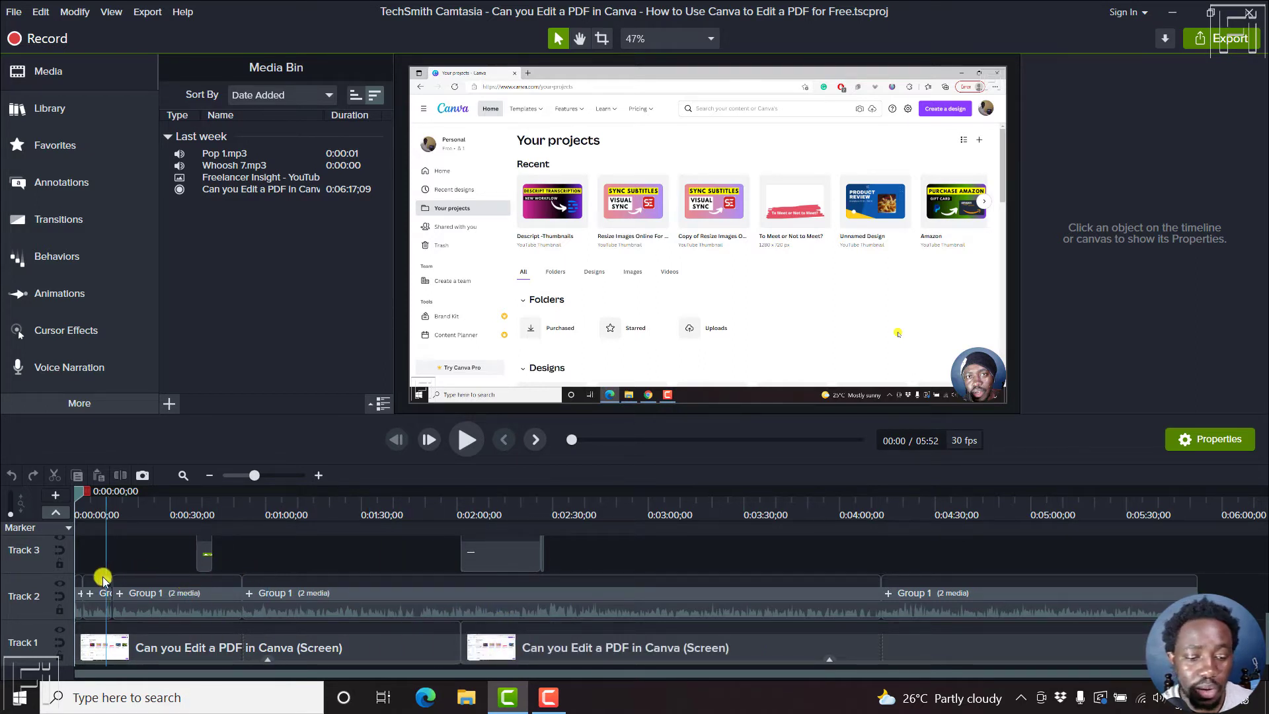
click(78, 529)
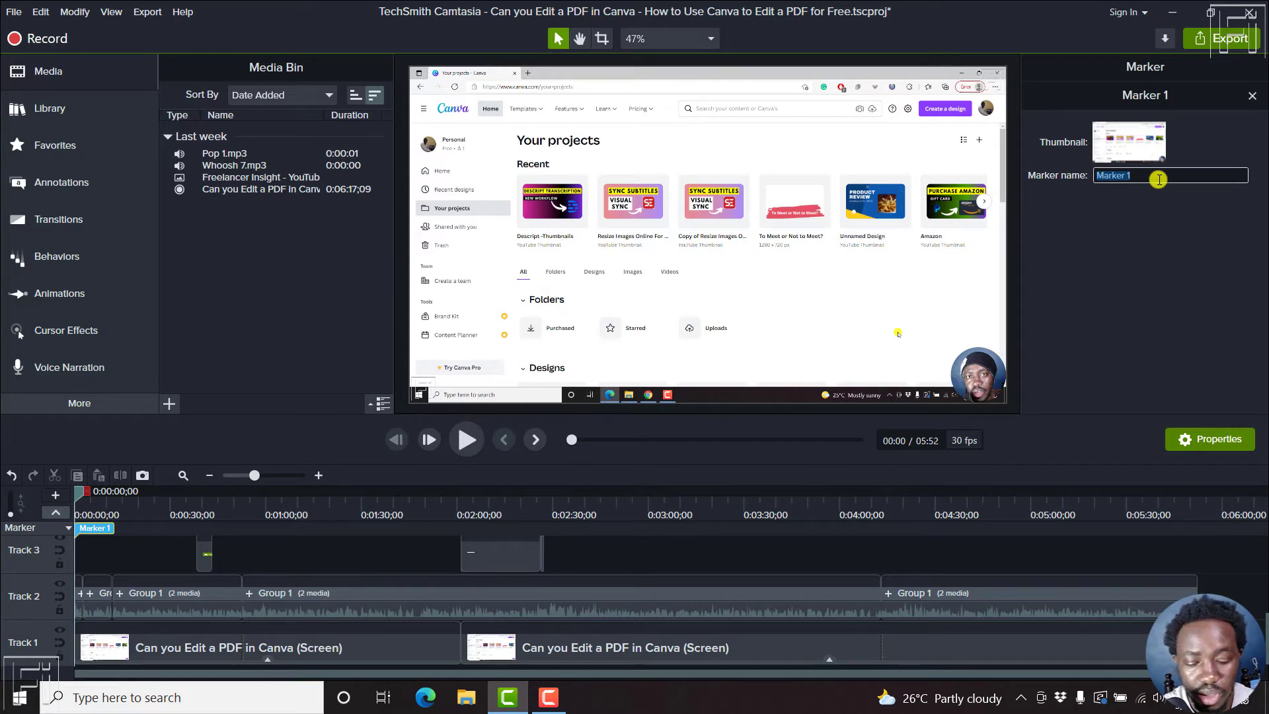
text(Introduct)
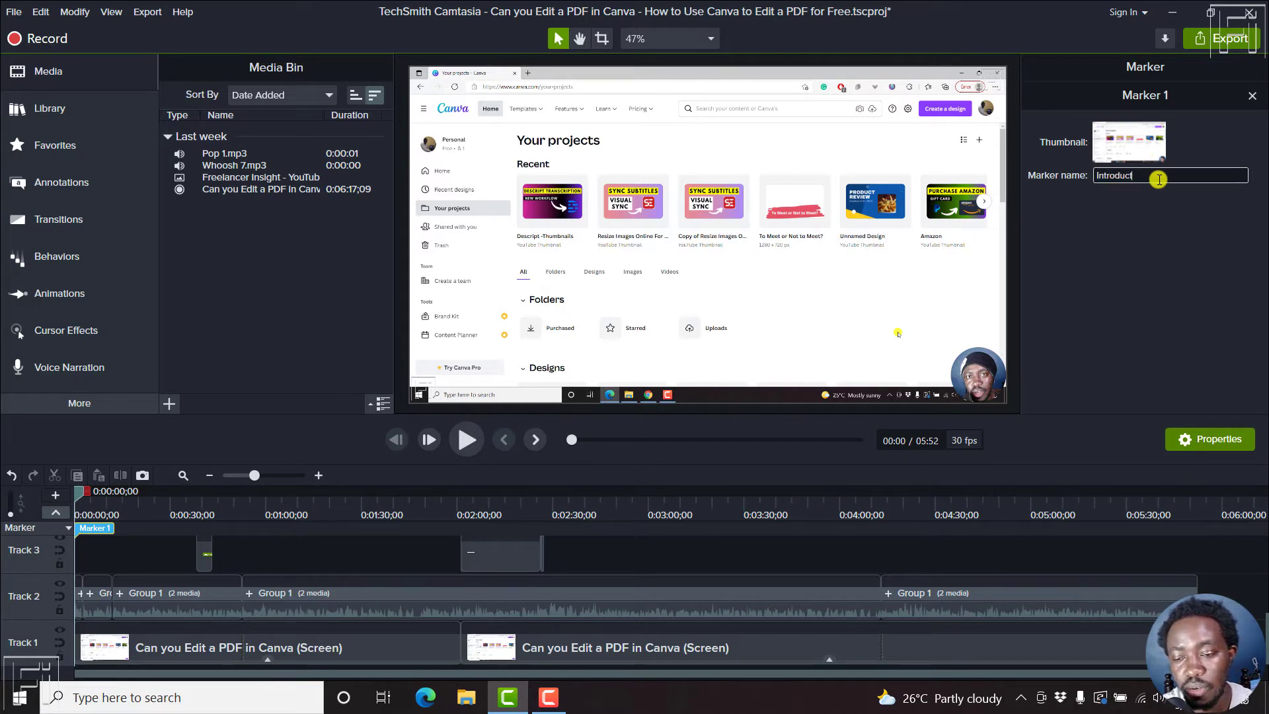
text(ion)
key(Return)
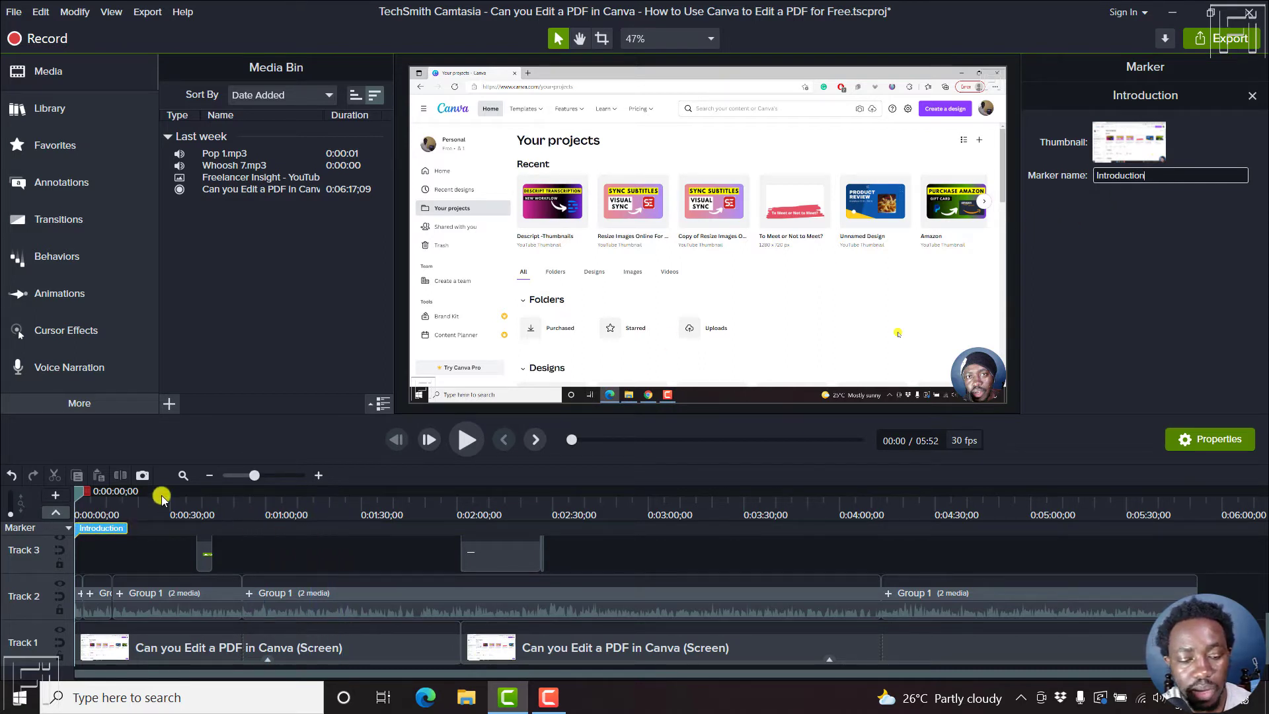
Add a timeline marker at 0:01:10;15 and name it "Create New Design"
drag(84, 492, 303, 487)
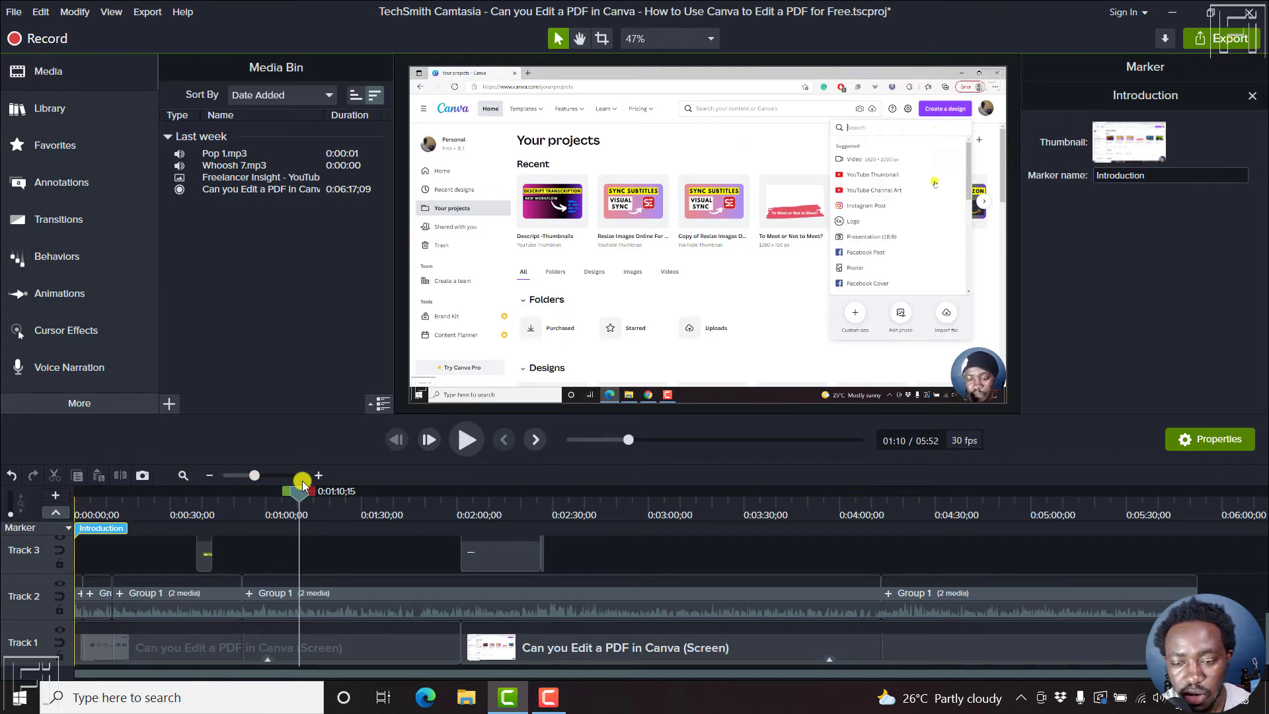
click(301, 529)
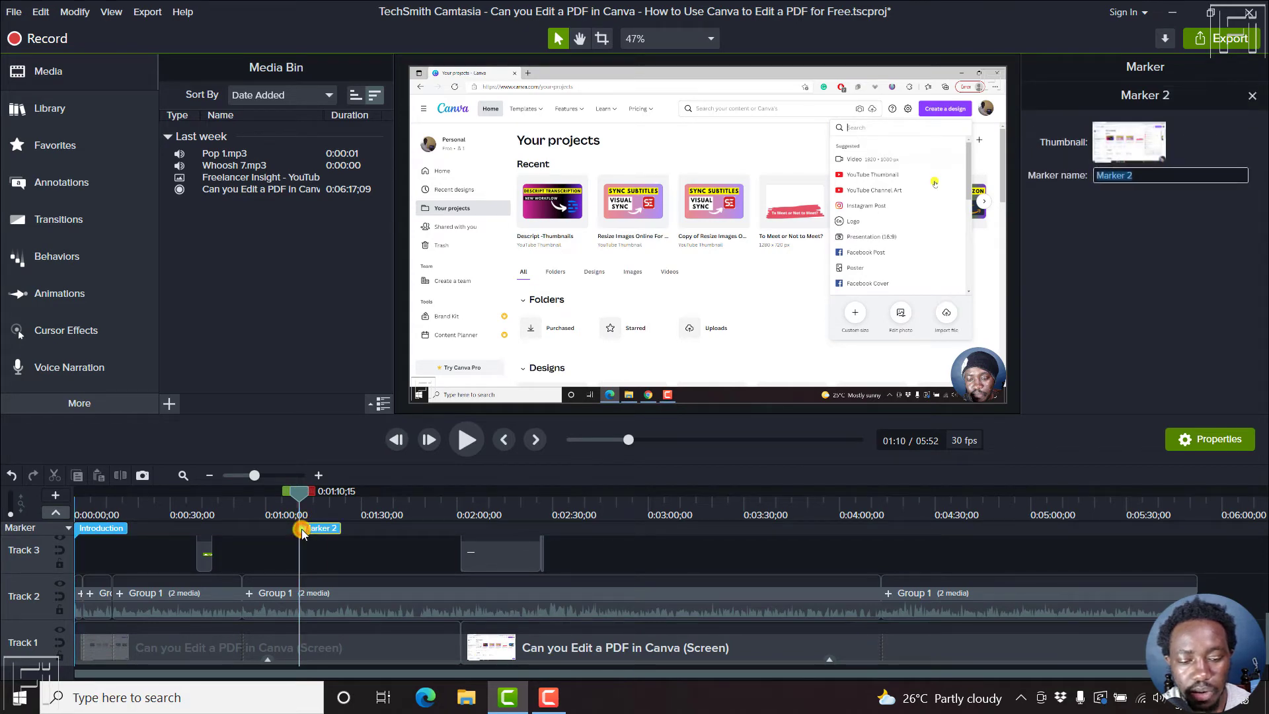
text(Crea)
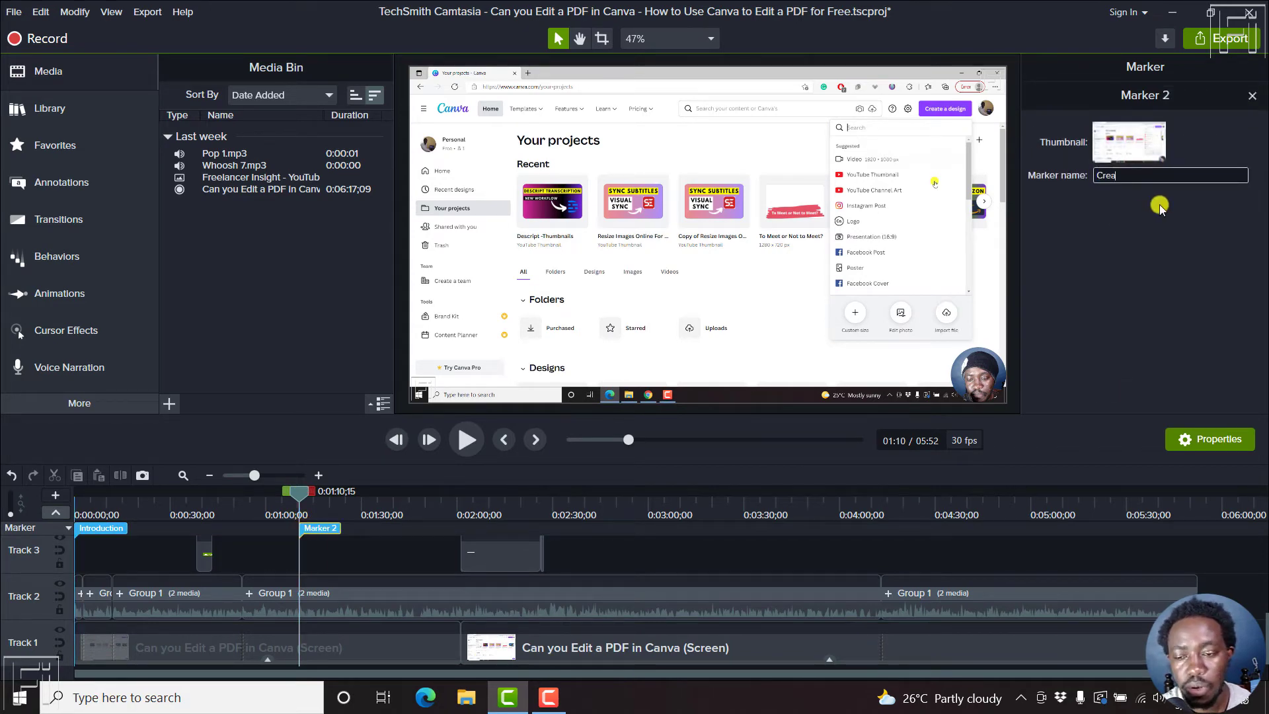
text(te Ne)
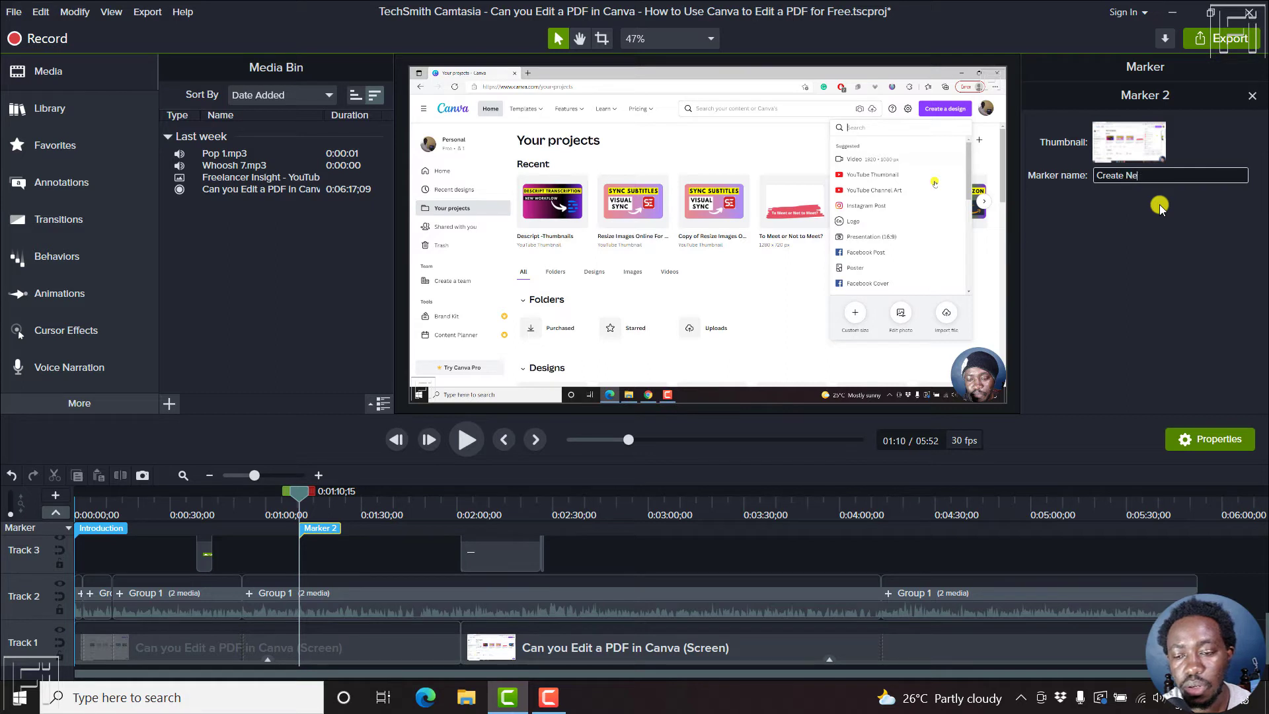
text(w Design)
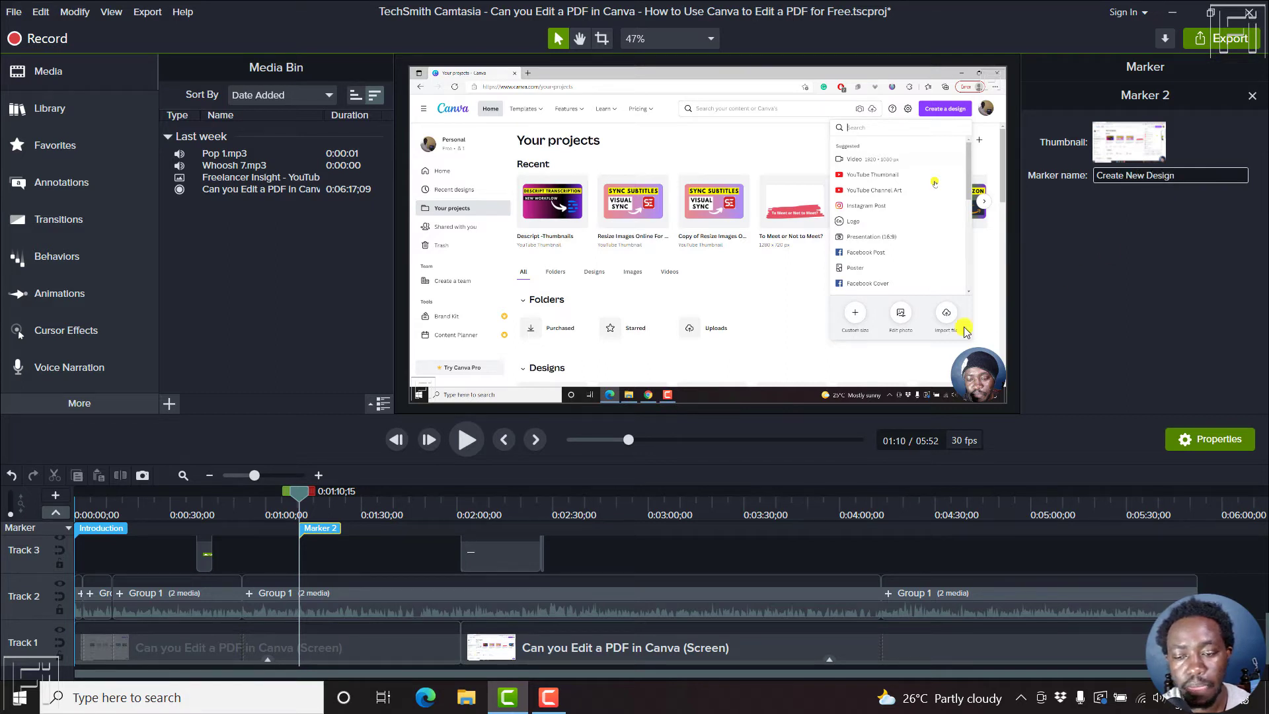
Add a timeline marker at 0:01:57;29 and name it "Open PDF Project"
drag(299, 493, 350, 482)
drag(350, 481, 449, 471)
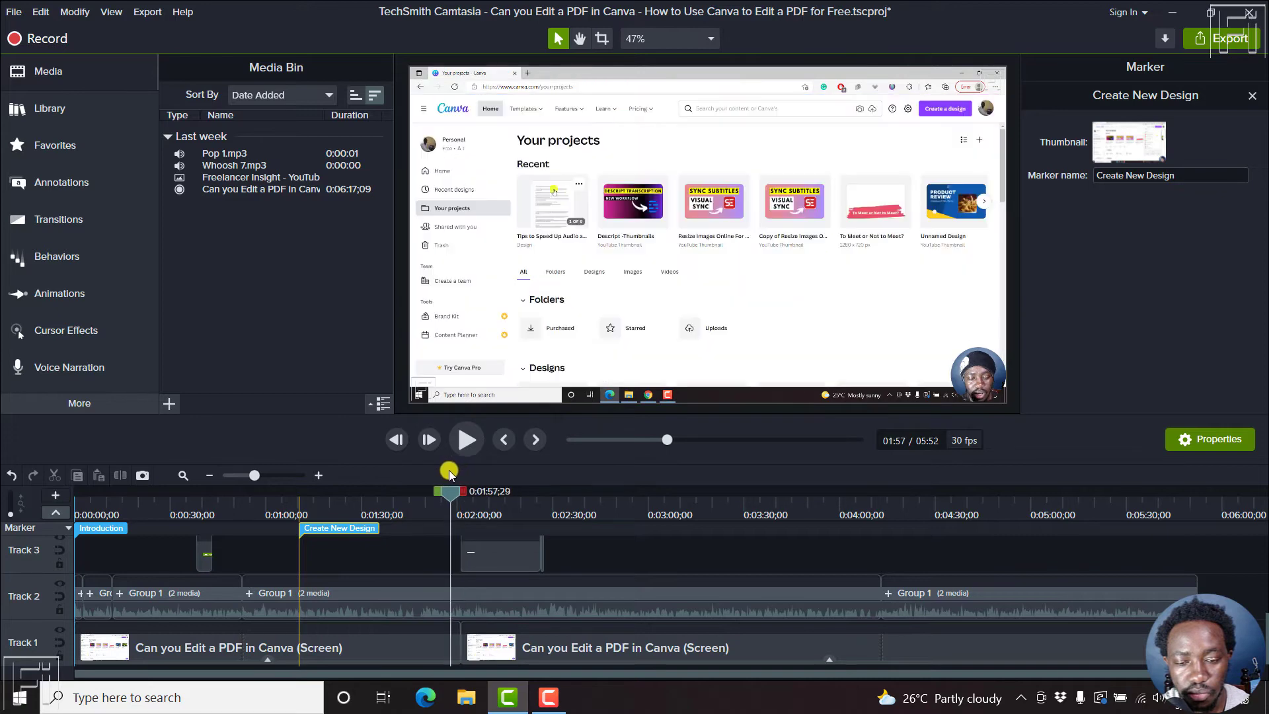
click(449, 527)
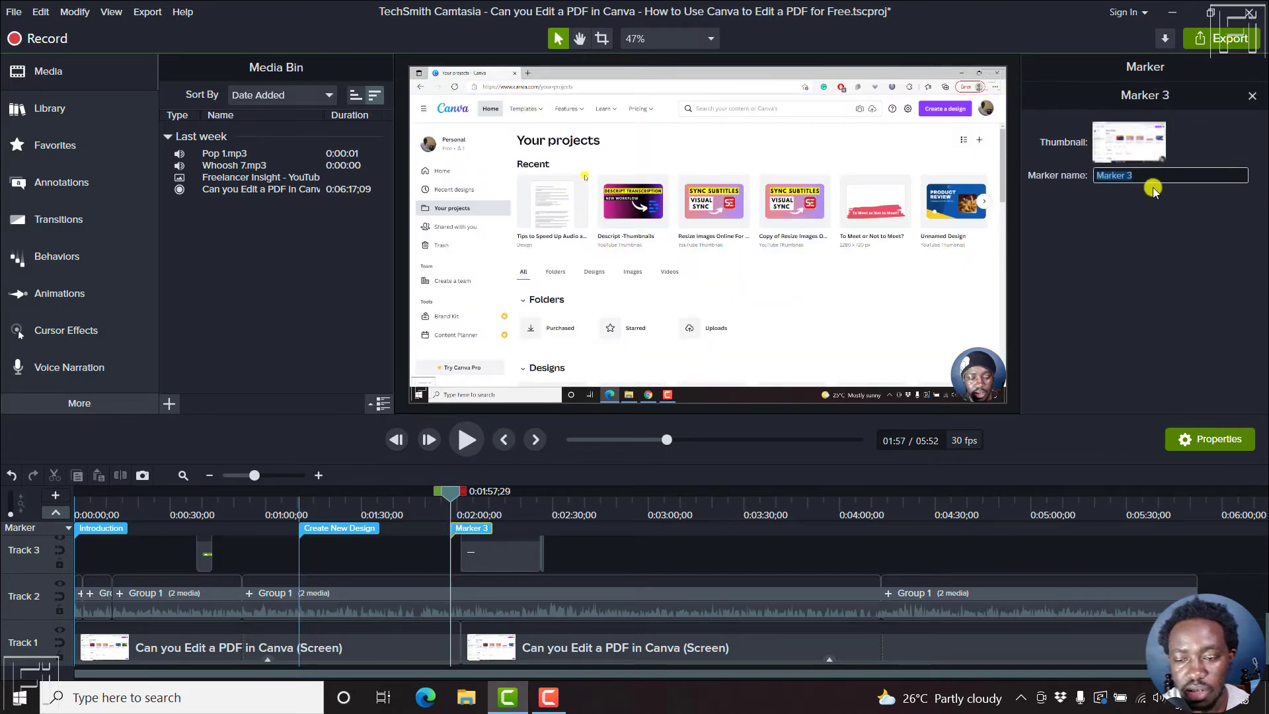
text(Open PDF)
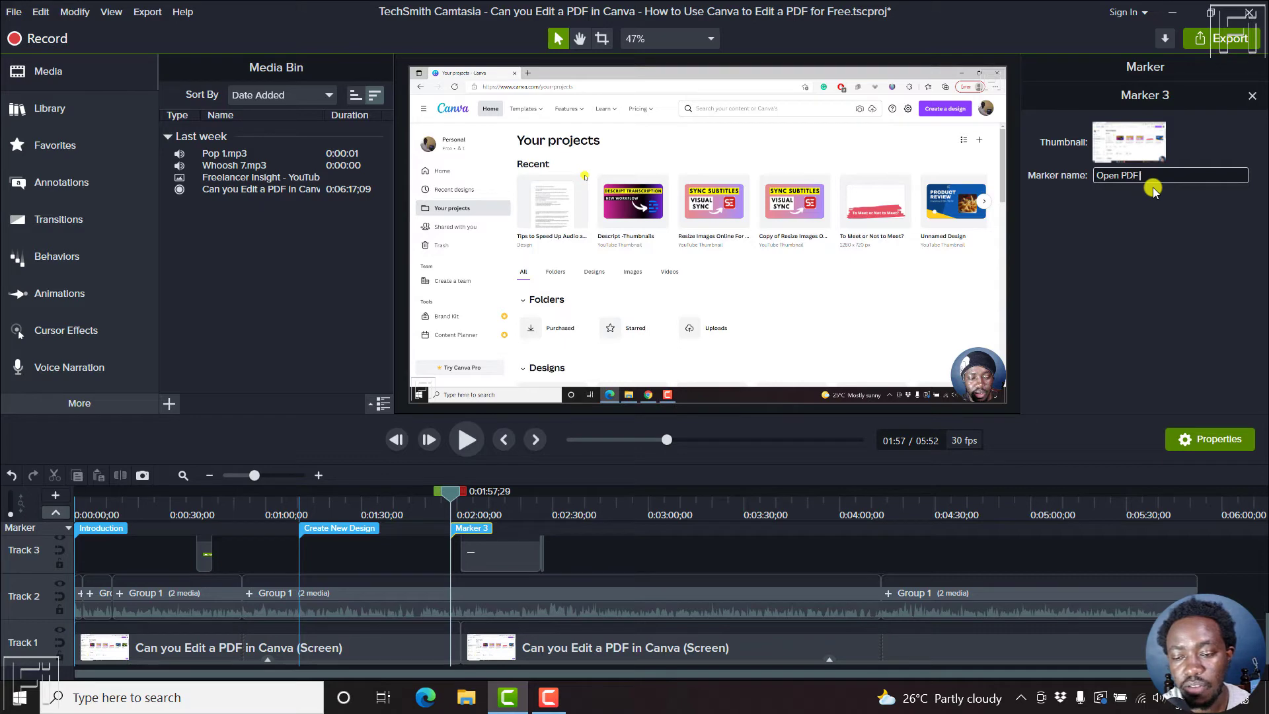
text( Project)
key(Return)
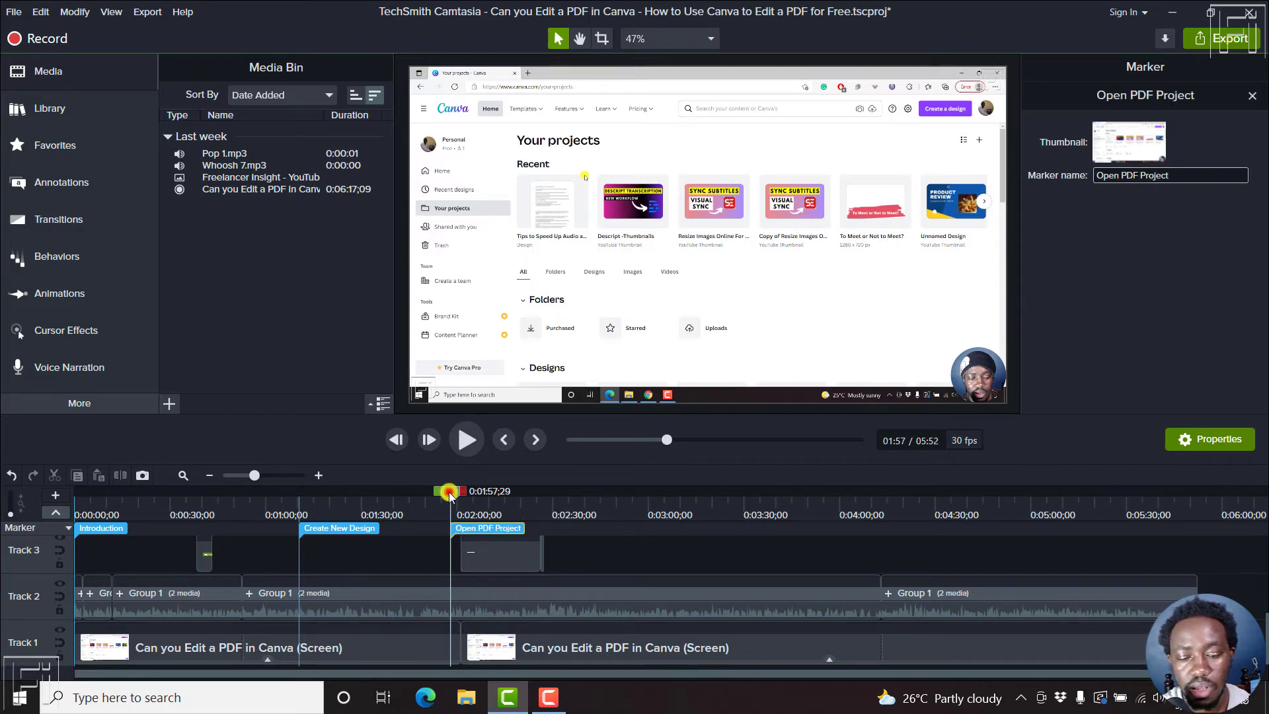
Add a timeline marker at 0:05:23;01, name it "Conclusion", and clear the selection
drag(450, 493, 1103, 444)
click(1104, 528)
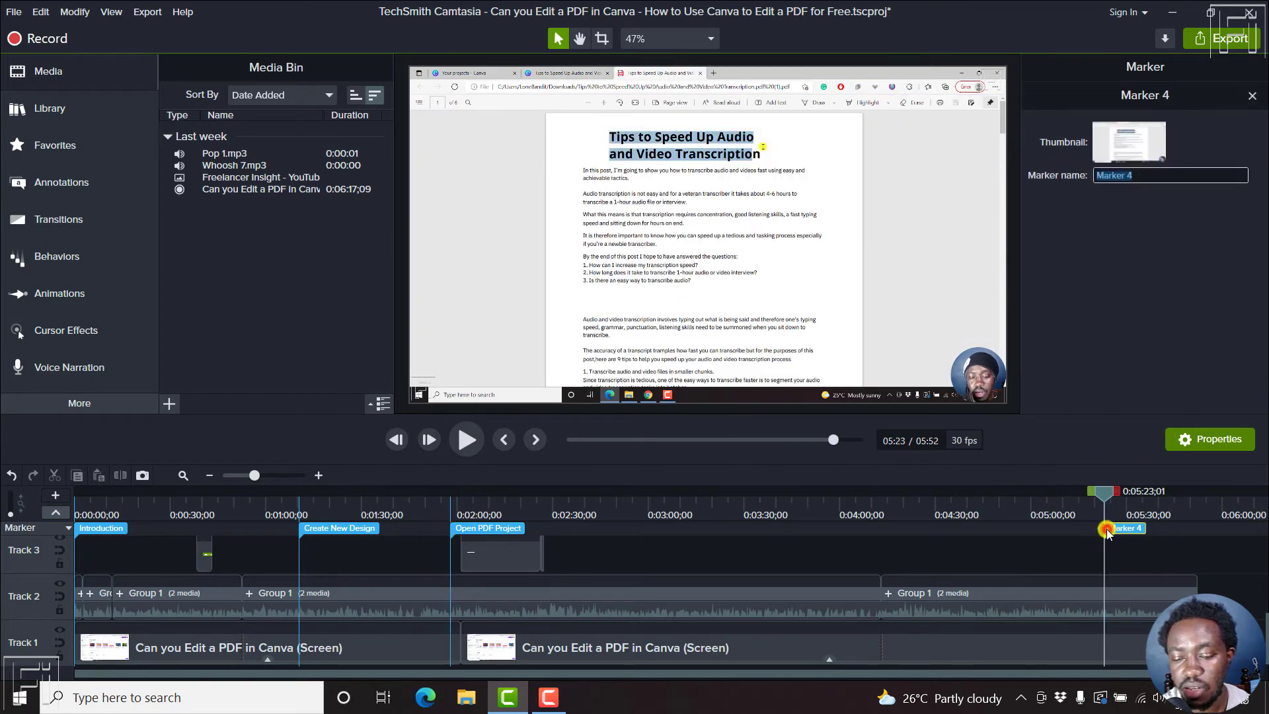
text(Conclu)
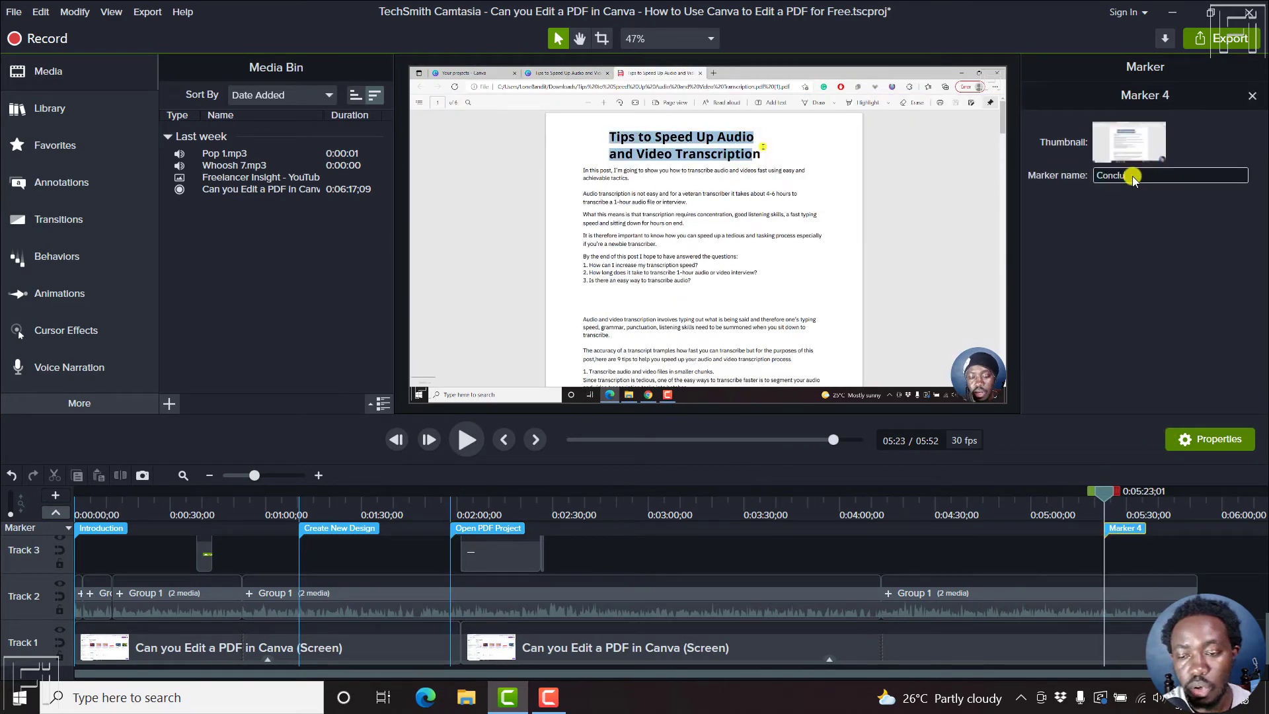
text(sion)
key(Return)
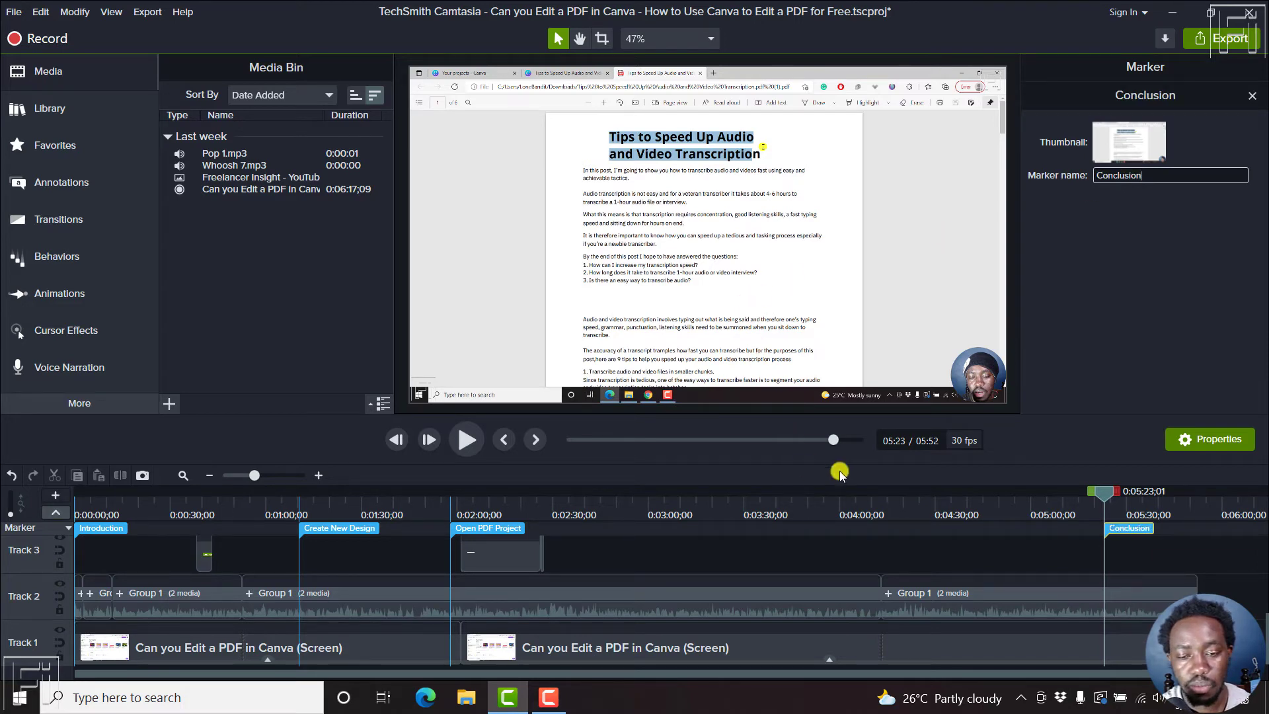
click(770, 559)
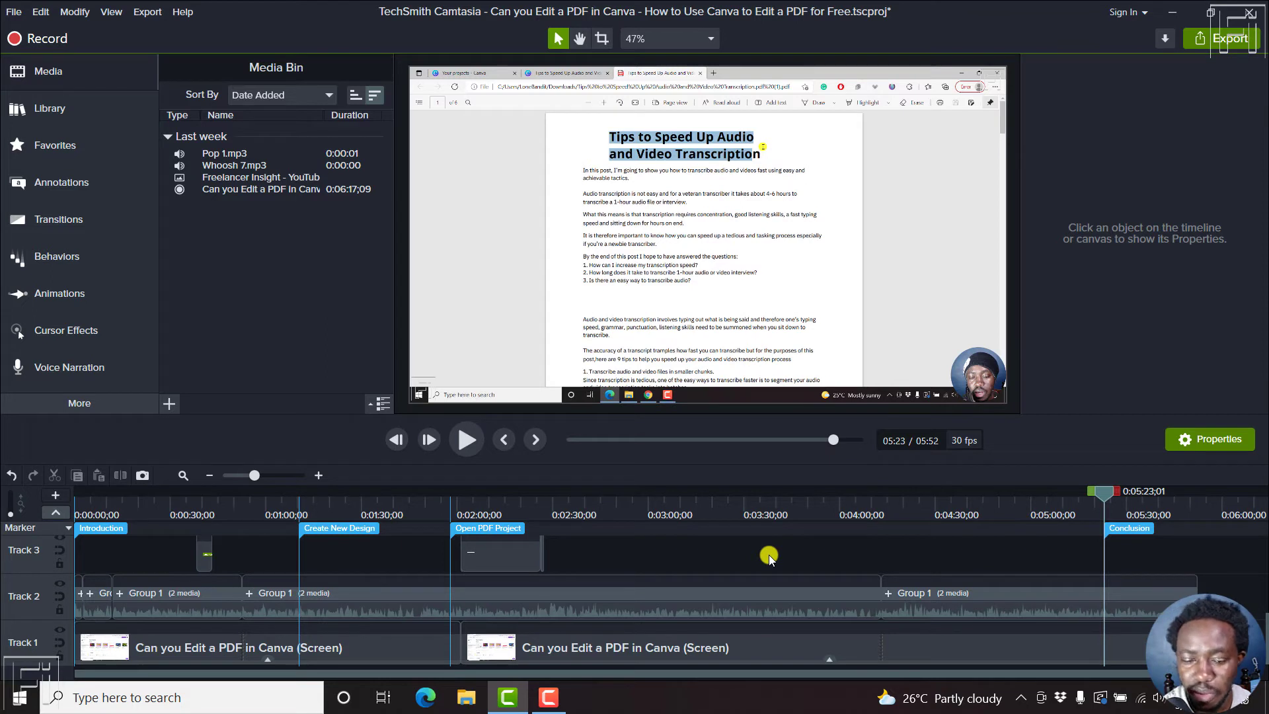
Move the last Group 1 clip on Track 2 later in the timeline, and return it to its original place
click(983, 602)
drag(964, 602, 1125, 592)
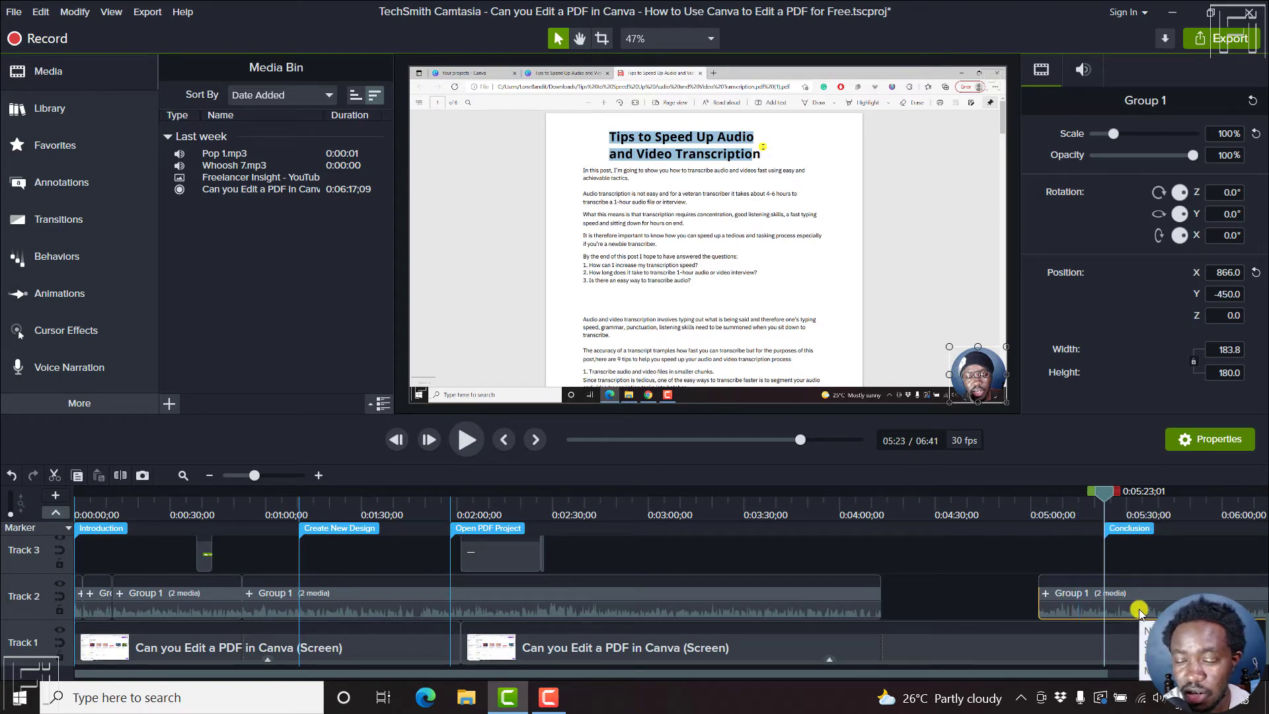
drag(1137, 611, 976, 611)
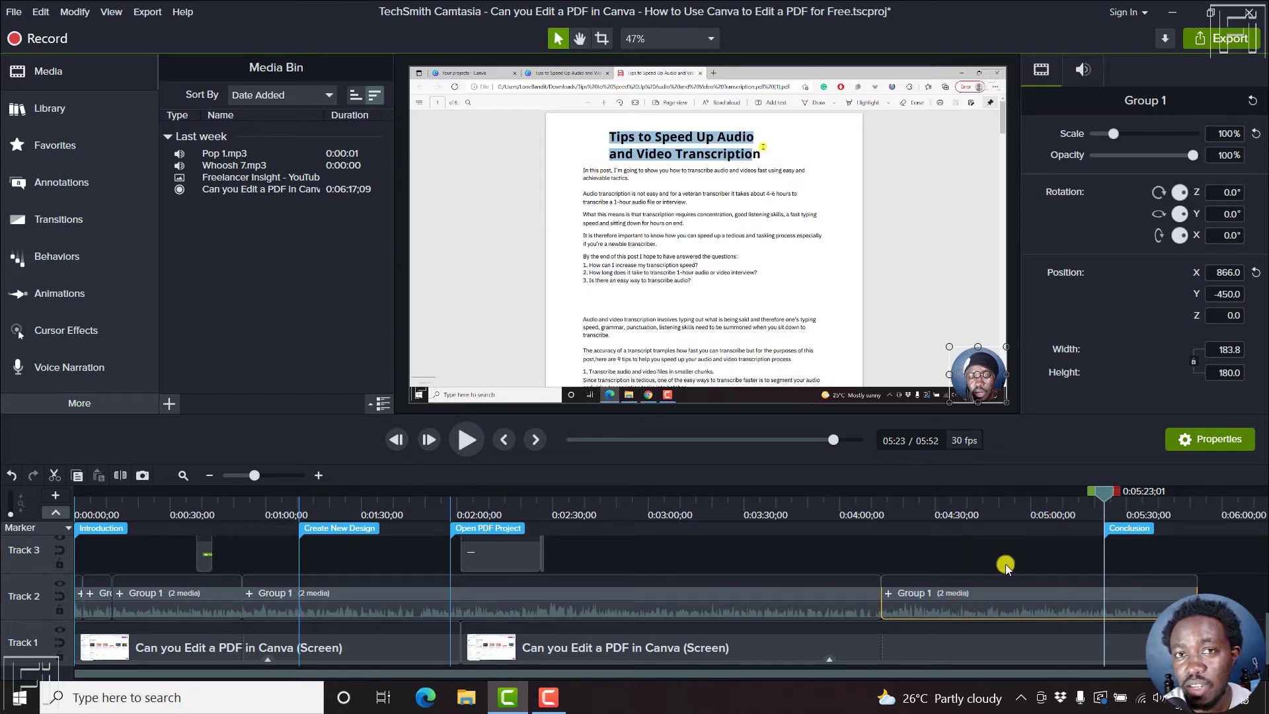
Attach the Conclusion and Open PDF Project timeline markers to the Group 1 clips on Track 2 as media markers
click(1108, 531)
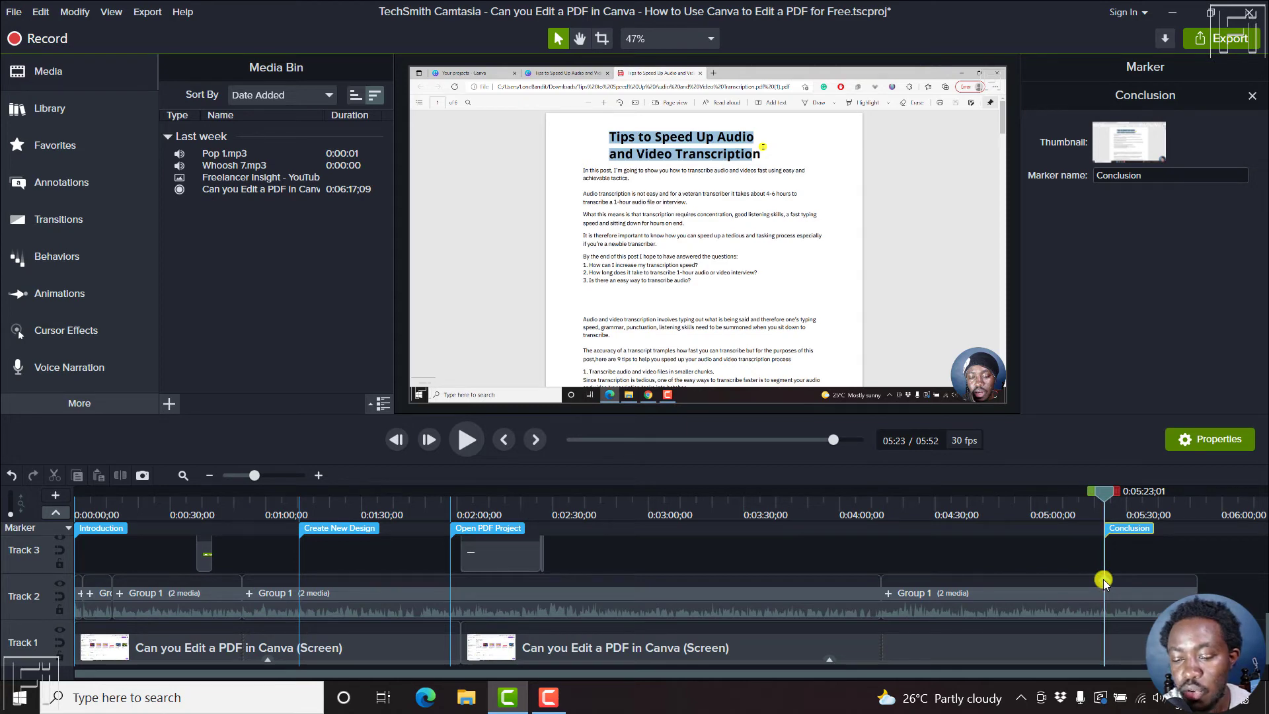
drag(1102, 580, 1103, 580)
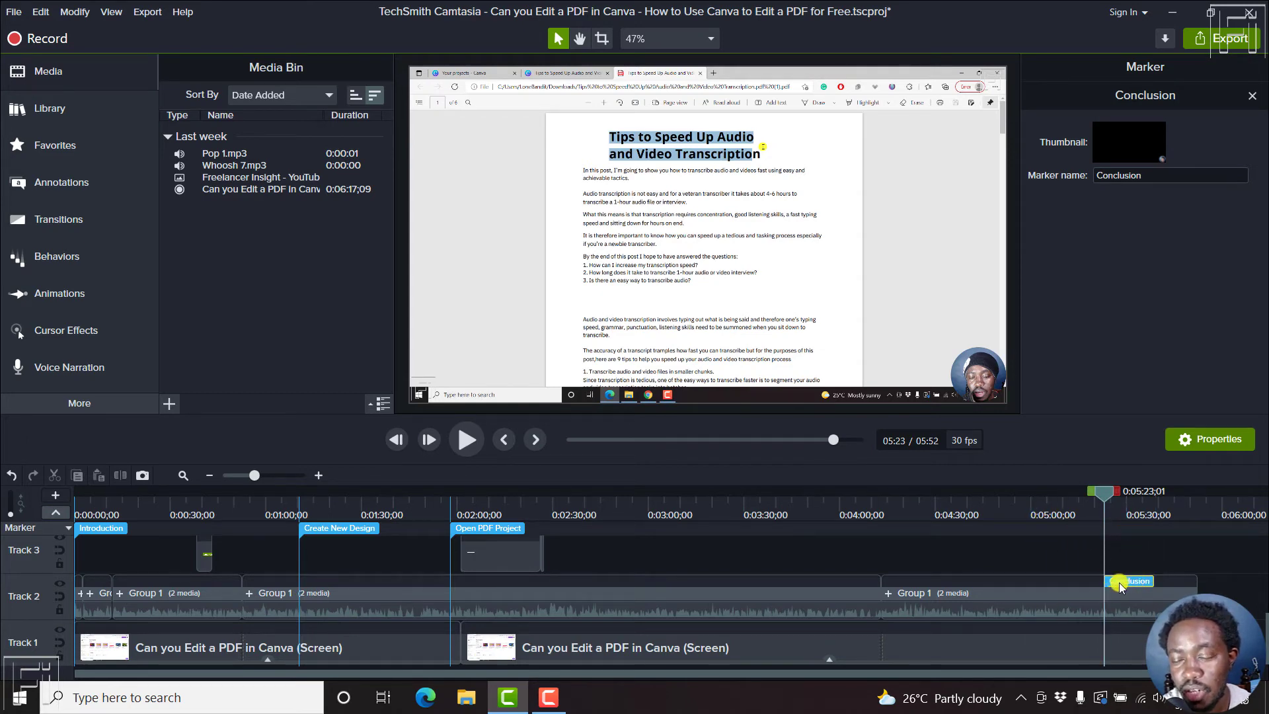
mouse_move(1132, 585)
mouse_down()
mouse_move(848, 588)
mouse_move(1129, 572)
mouse_up()
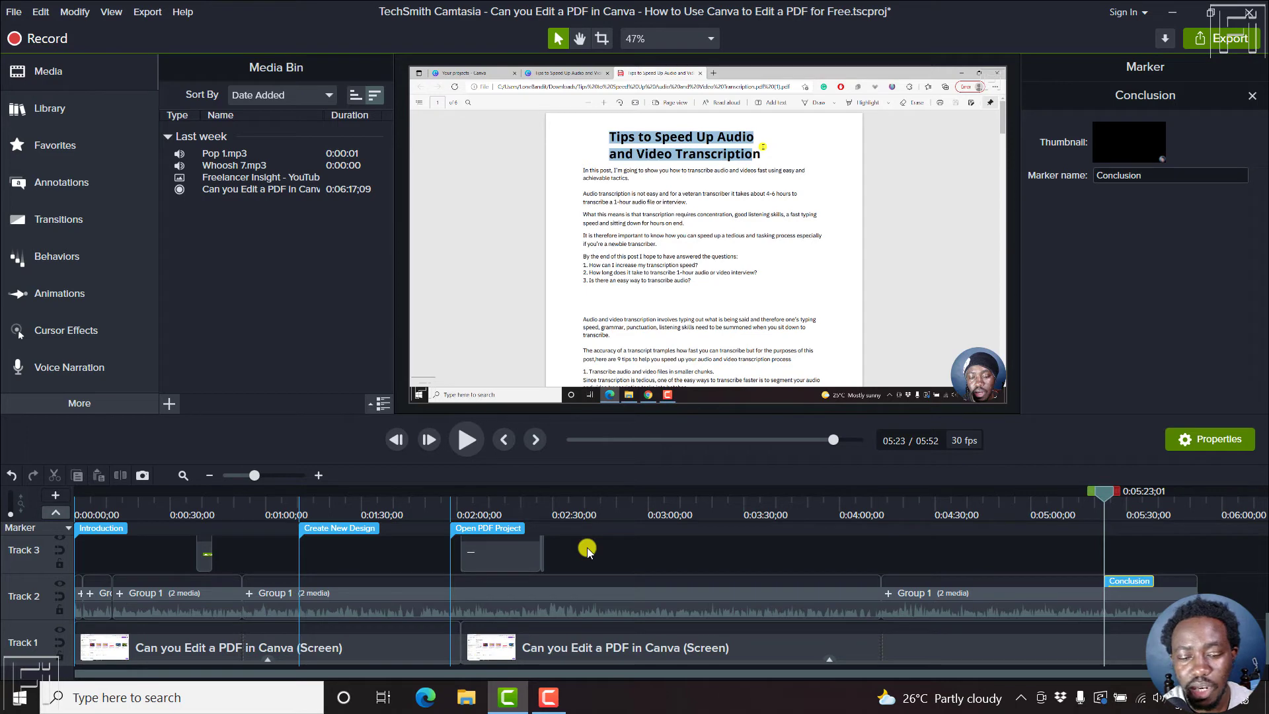
click(455, 530)
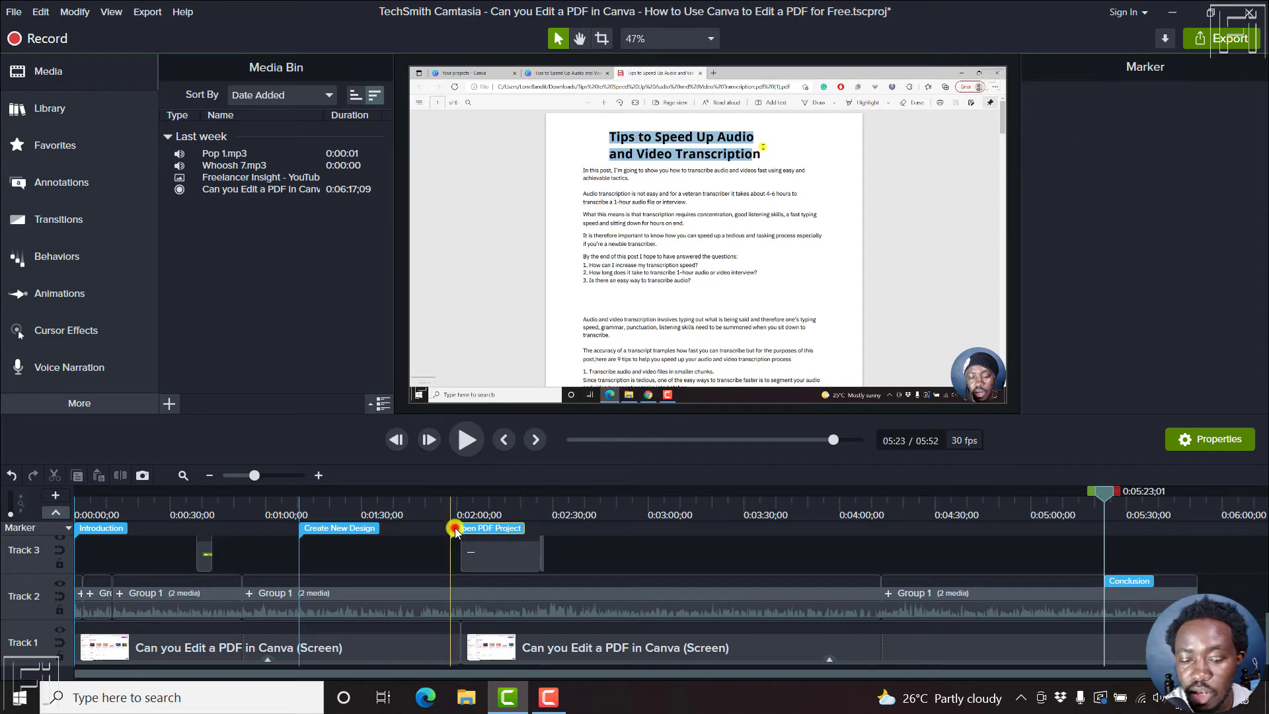
drag(455, 532, 448, 582)
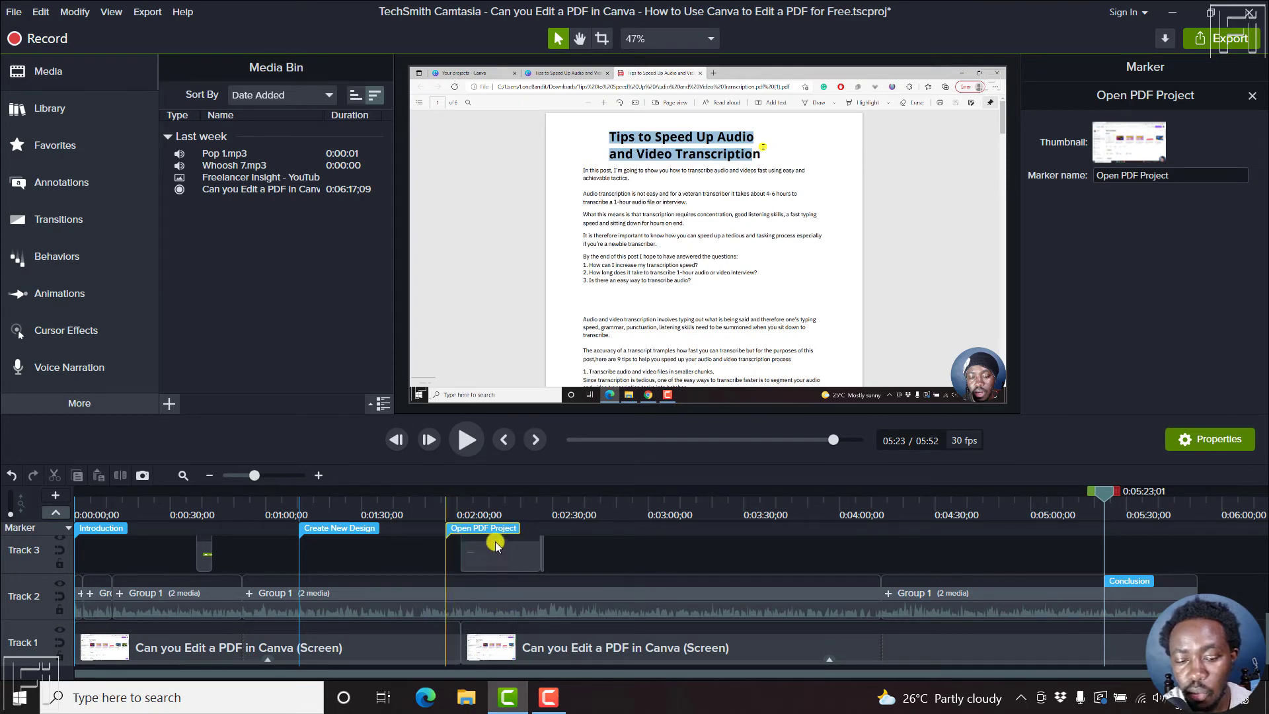
drag(447, 562, 446, 586)
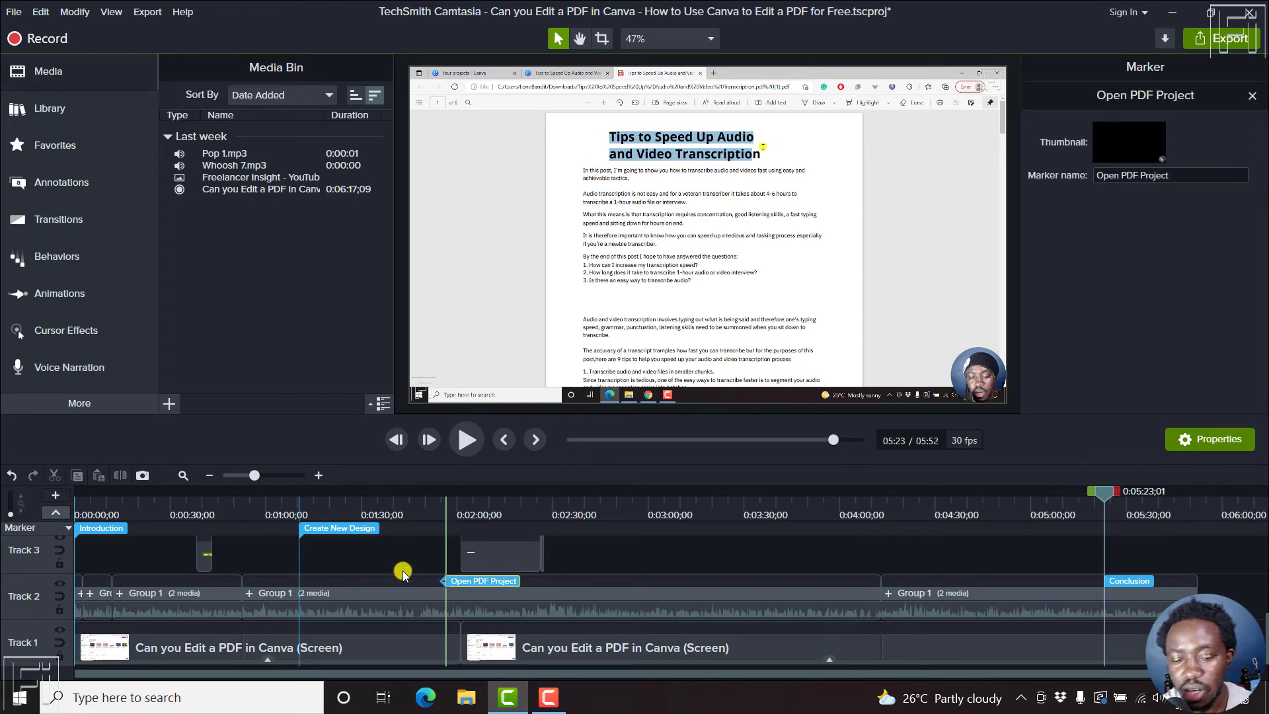
Attach the Create New Design and Introduction timeline markers to the clips on Track 2 as media markers
click(306, 526)
drag(301, 577, 301, 582)
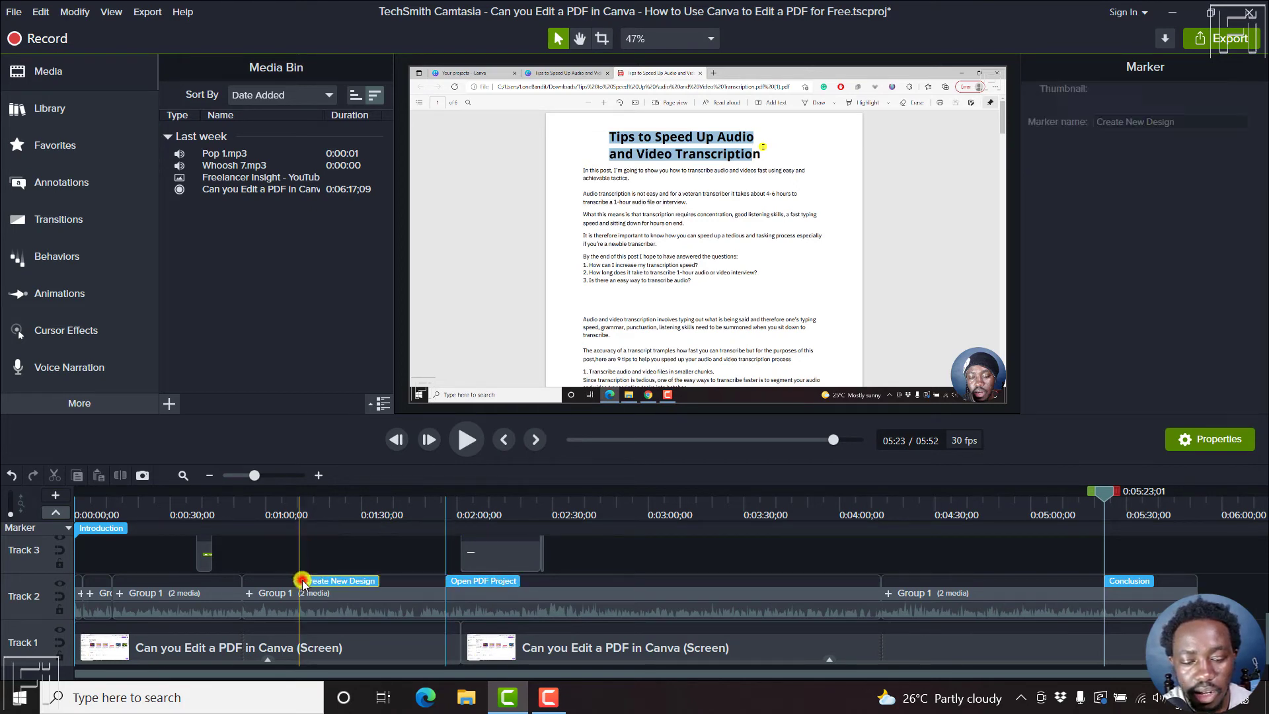
click(97, 528)
drag(97, 530, 78, 585)
click(78, 584)
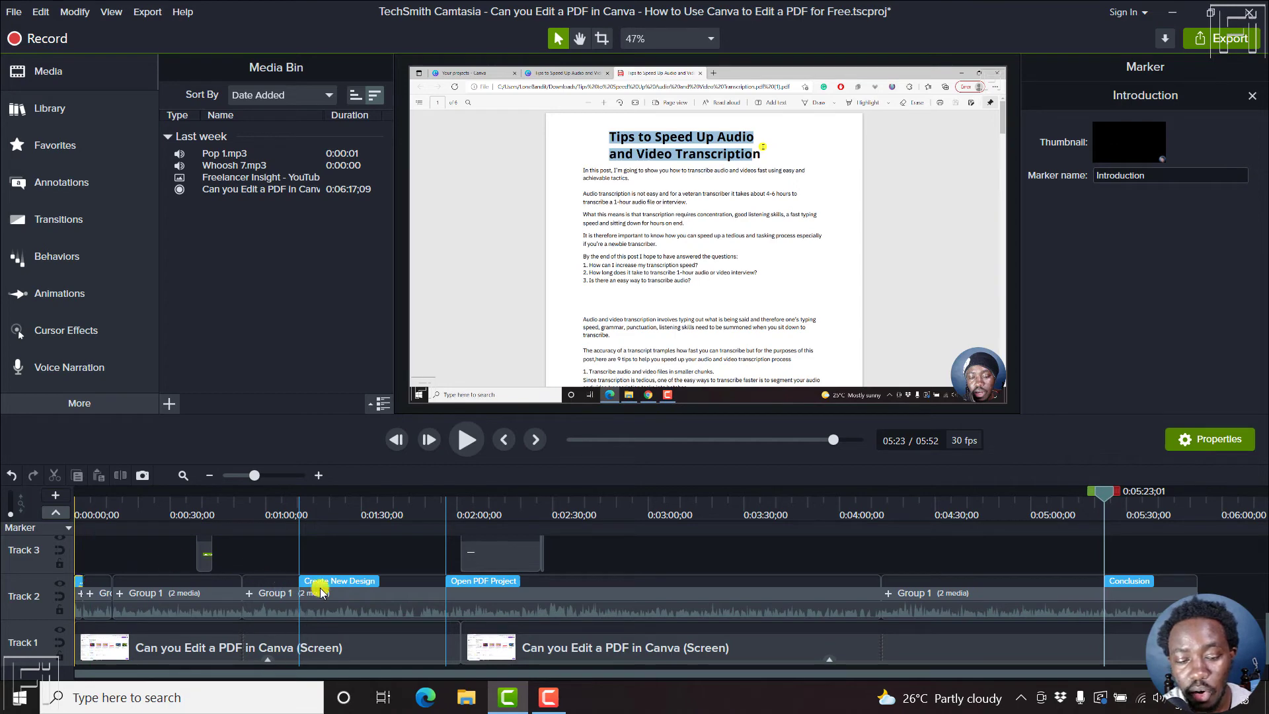
click(355, 585)
right_click(355, 585)
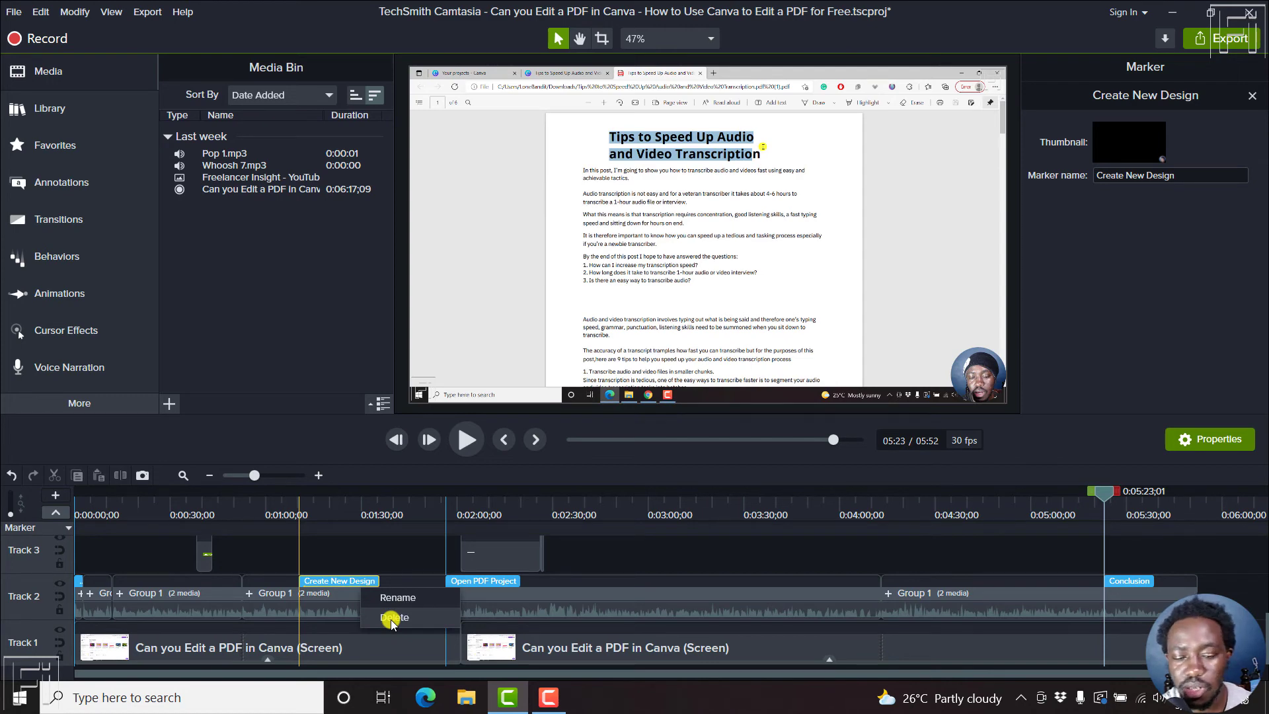
click(318, 585)
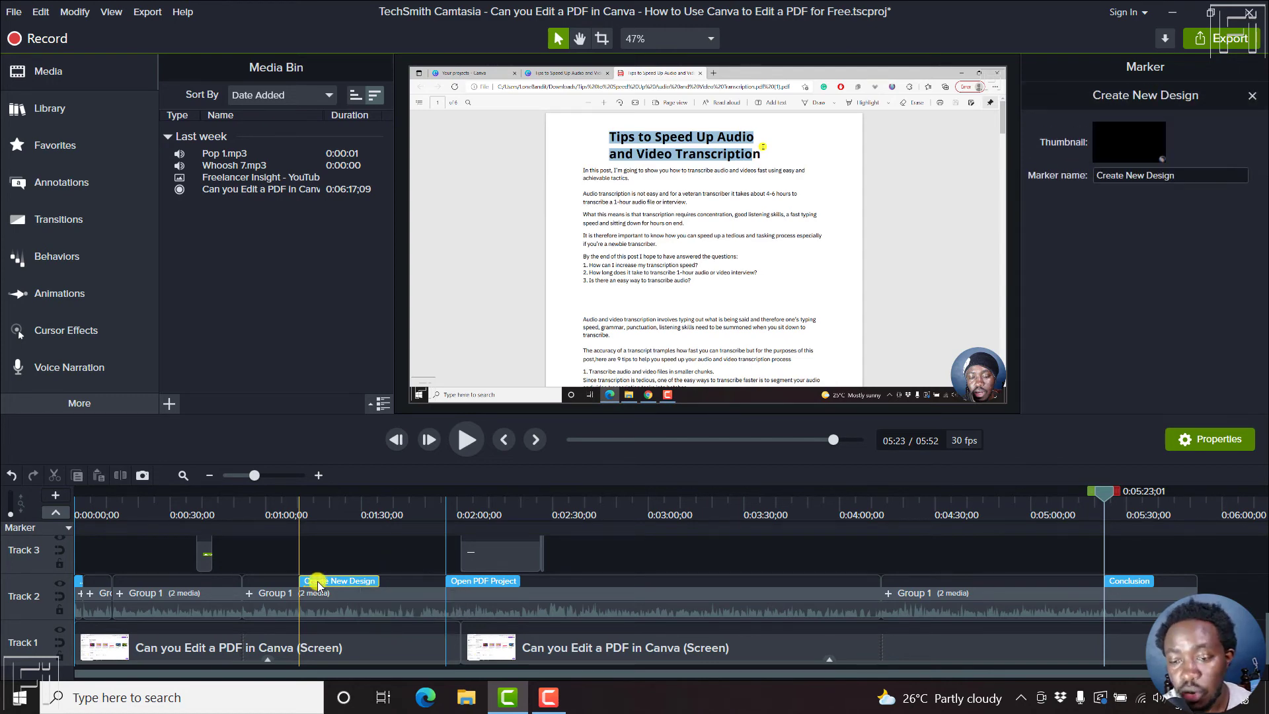
Split the timeline media at all markers
click(68, 16)
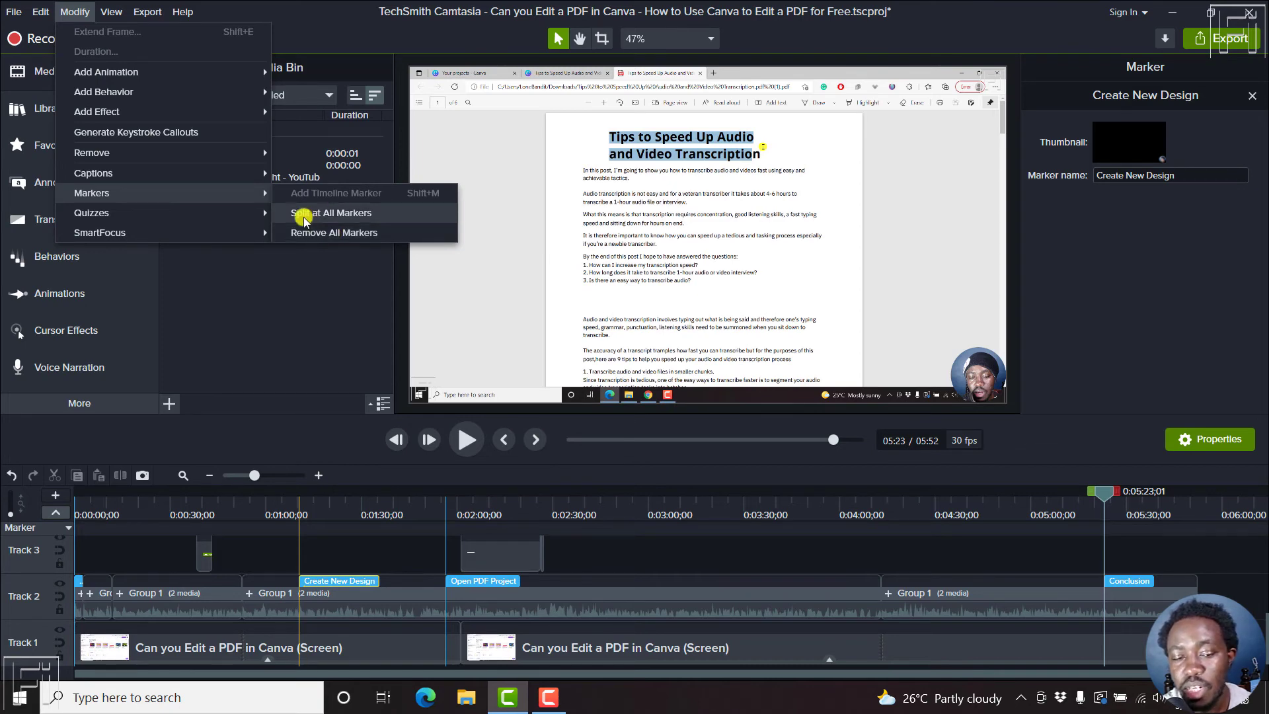
click(343, 213)
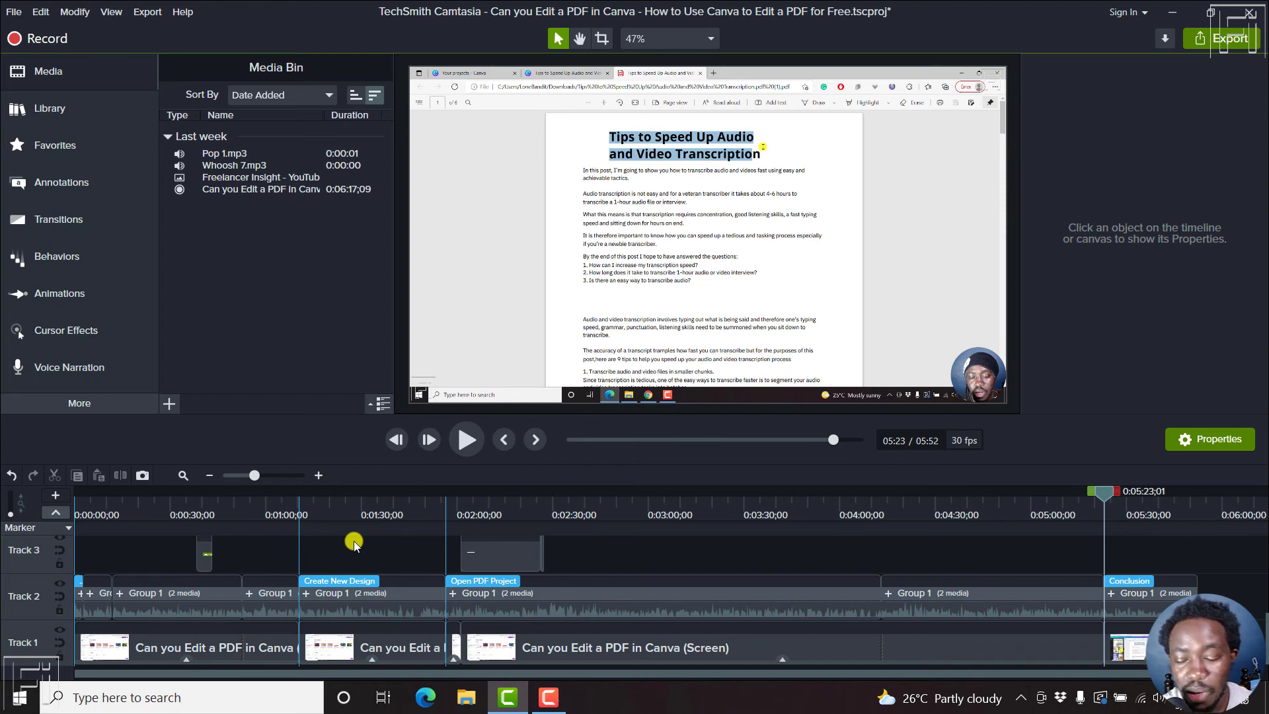
Hide the marker track from the timeline
key(ctrl+m)
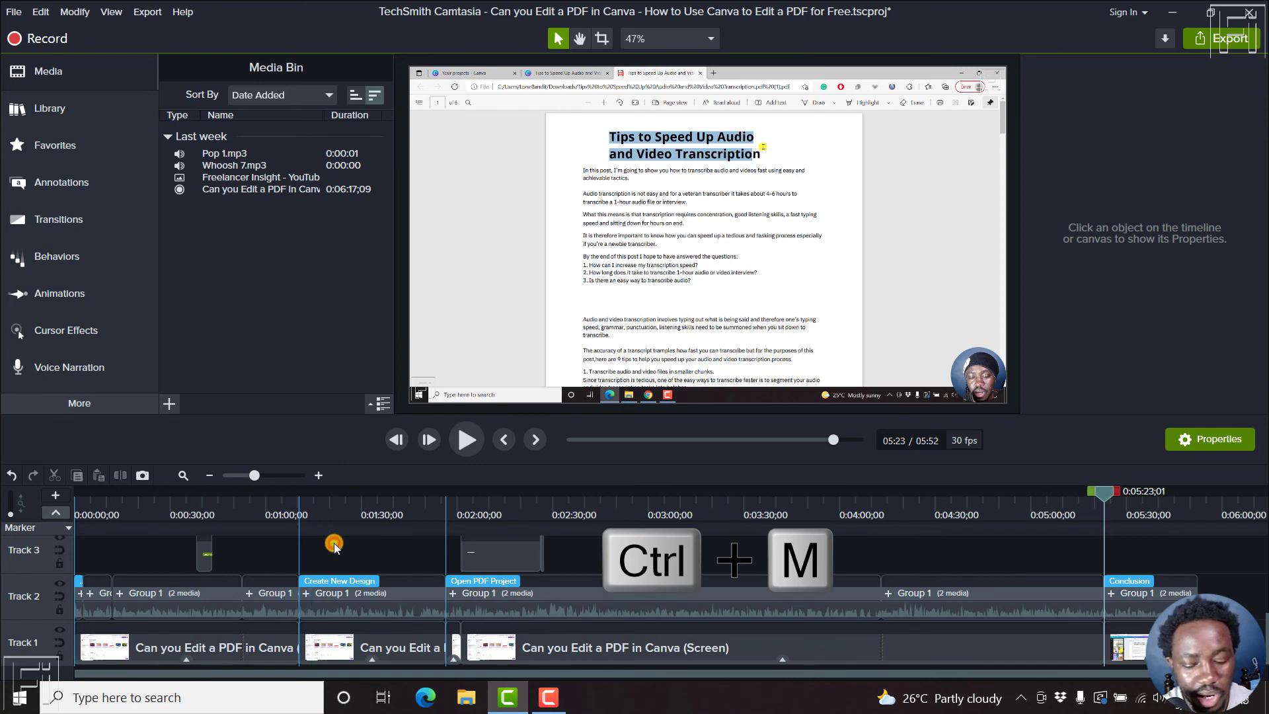
click(65, 529)
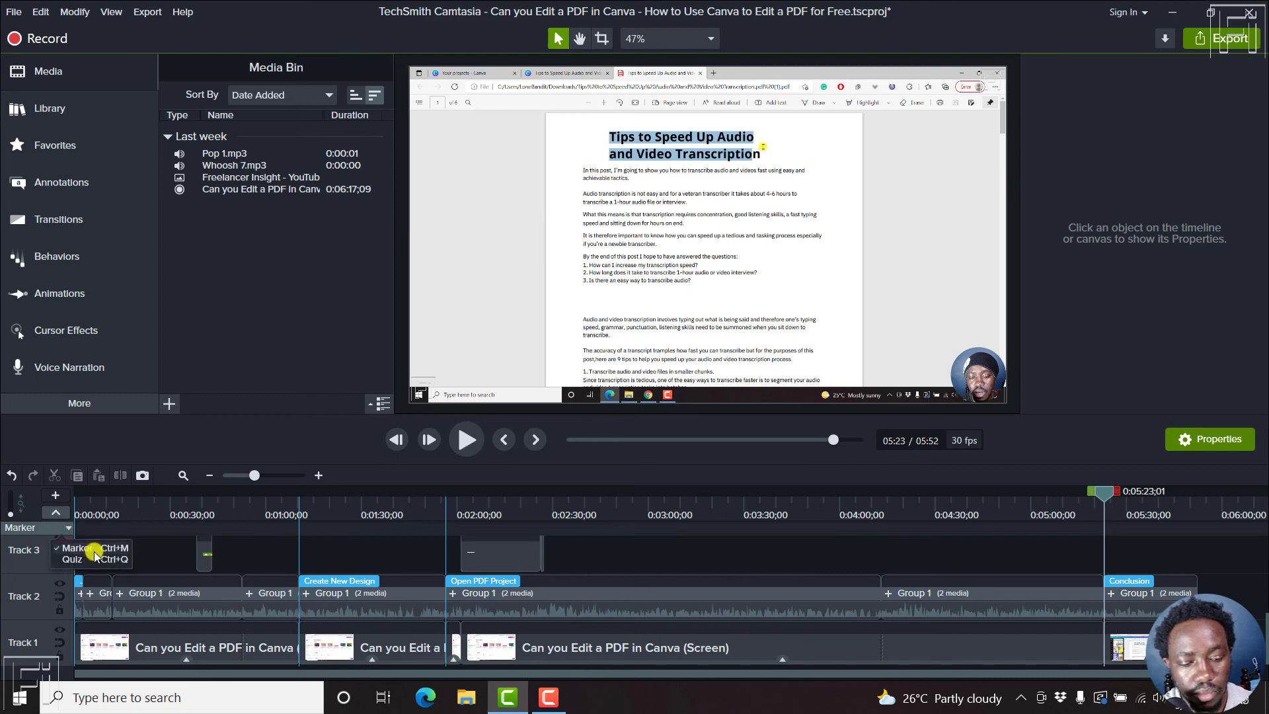
click(77, 549)
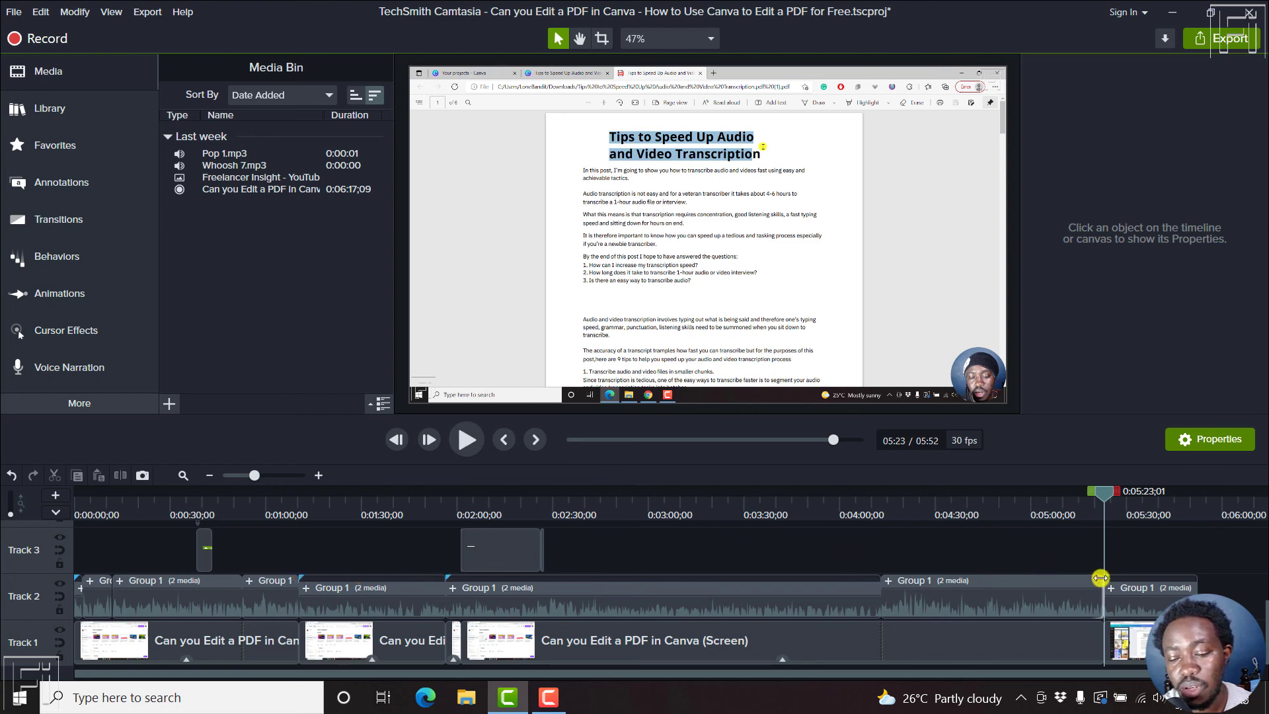
click(780, 550)
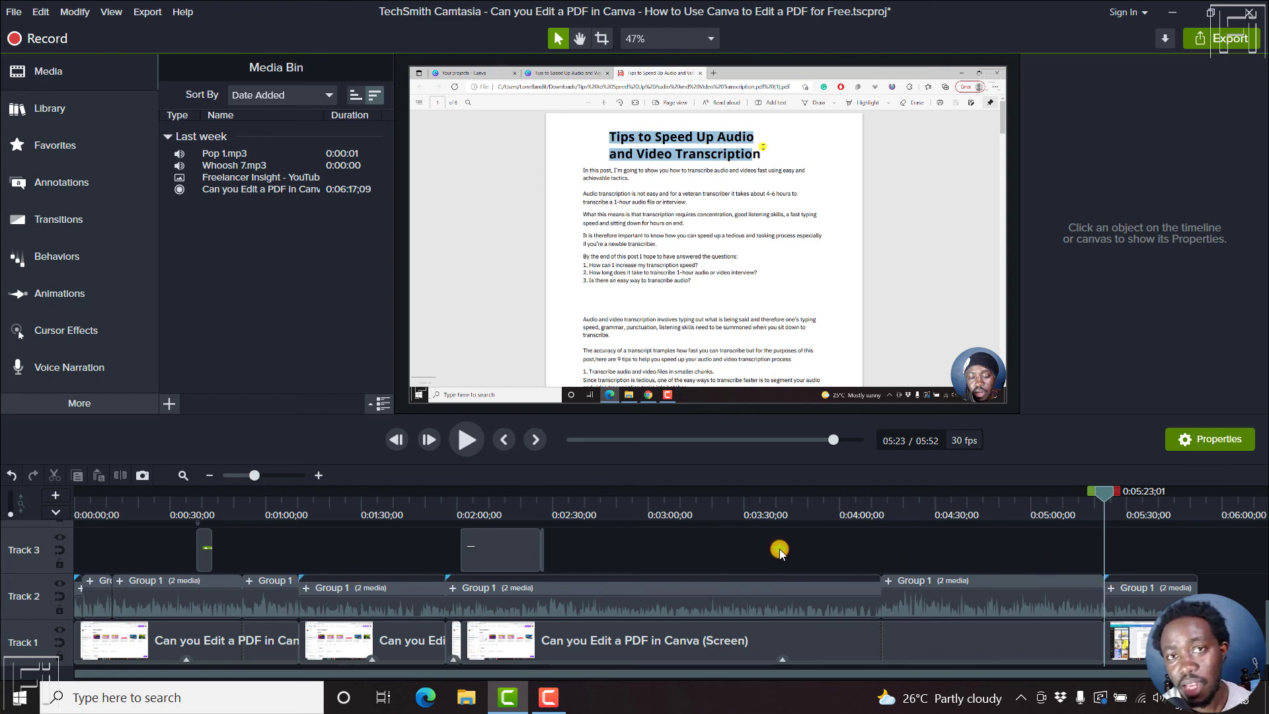